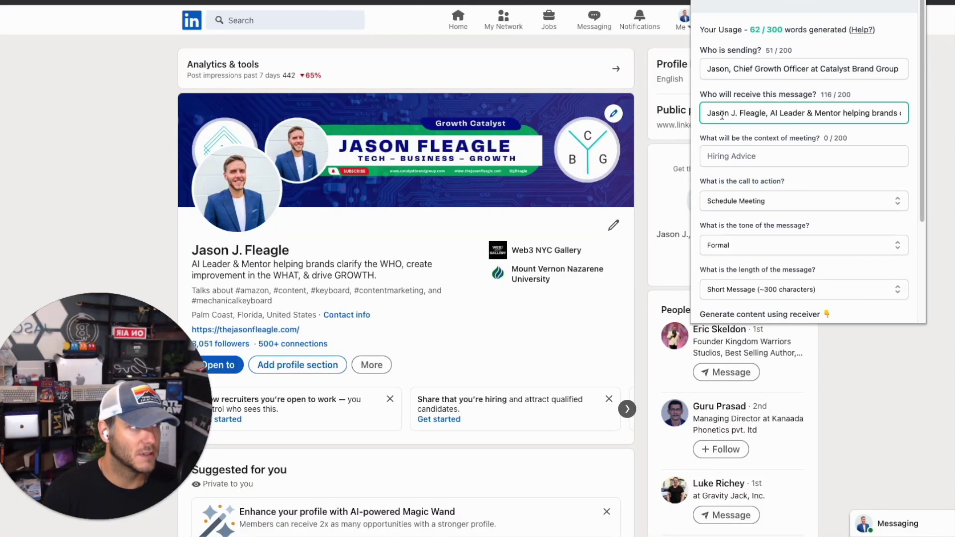
Switch from the LinkedIn tab to the OutreachAI website's landing page.
click(746, 156)
text(Like to schedule a call with you)
scroll(747, 187, down, 2)
click(745, 188)
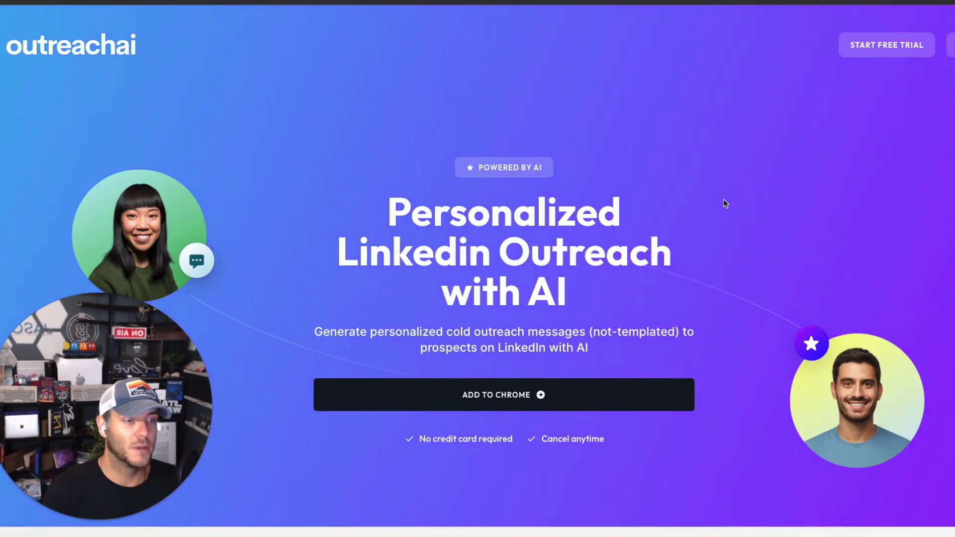
scroll(723, 203, down, 2)
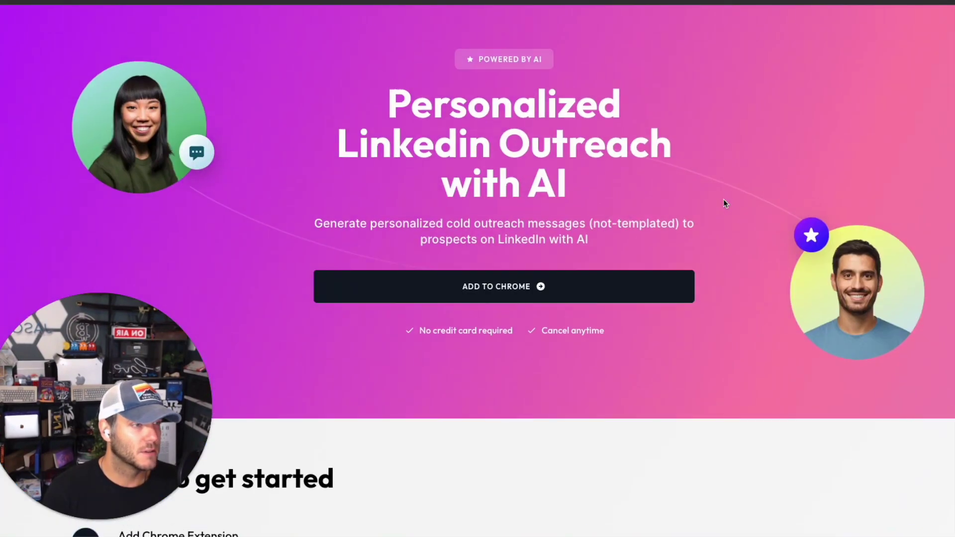
Highlight the cold outreach description and visit the extension's Chrome Web Store page.
triple_click(381, 224)
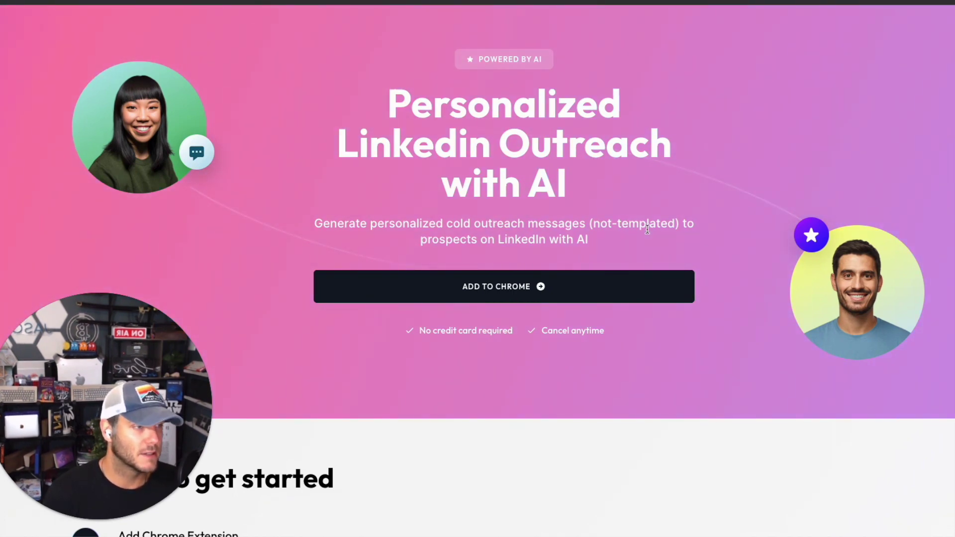
click(506, 298)
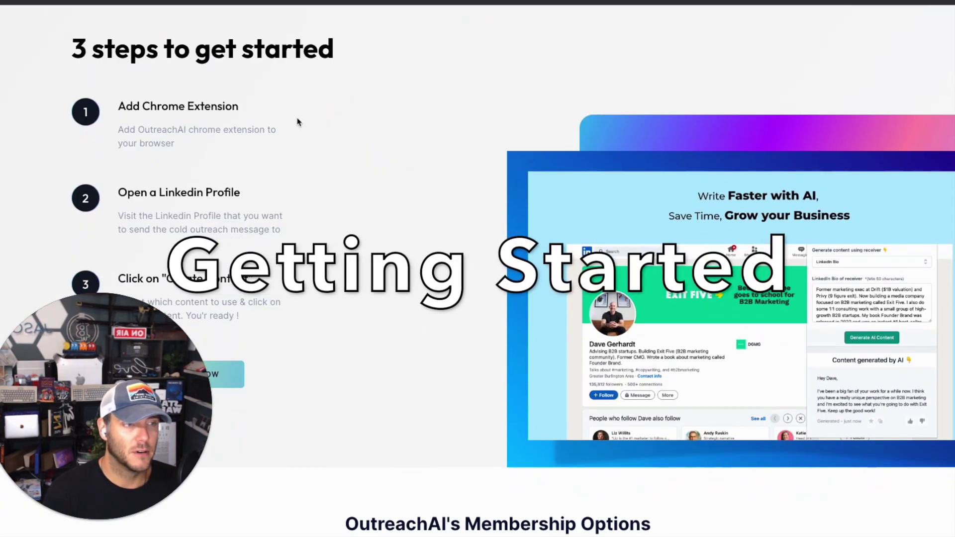
scroll(297, 121, down, 2)
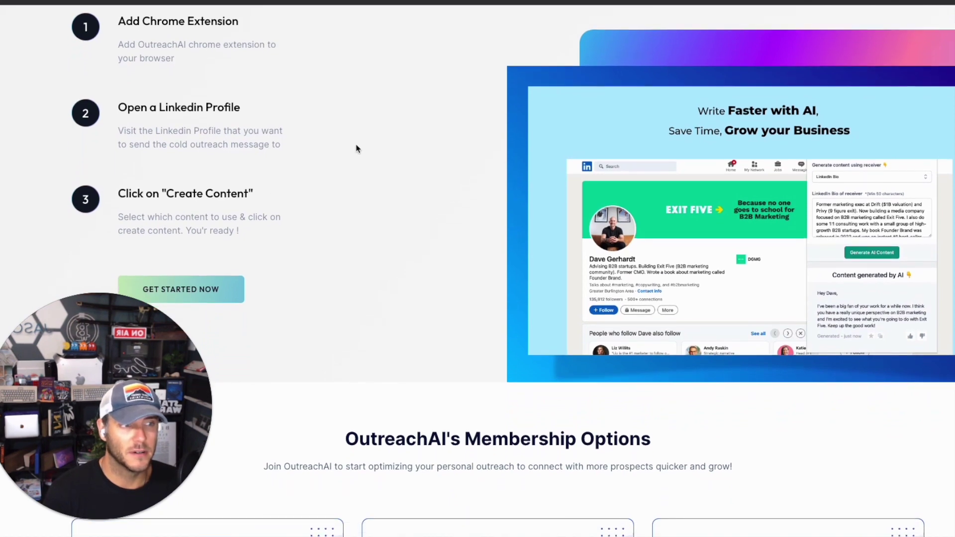
scroll(189, 264, down, 1)
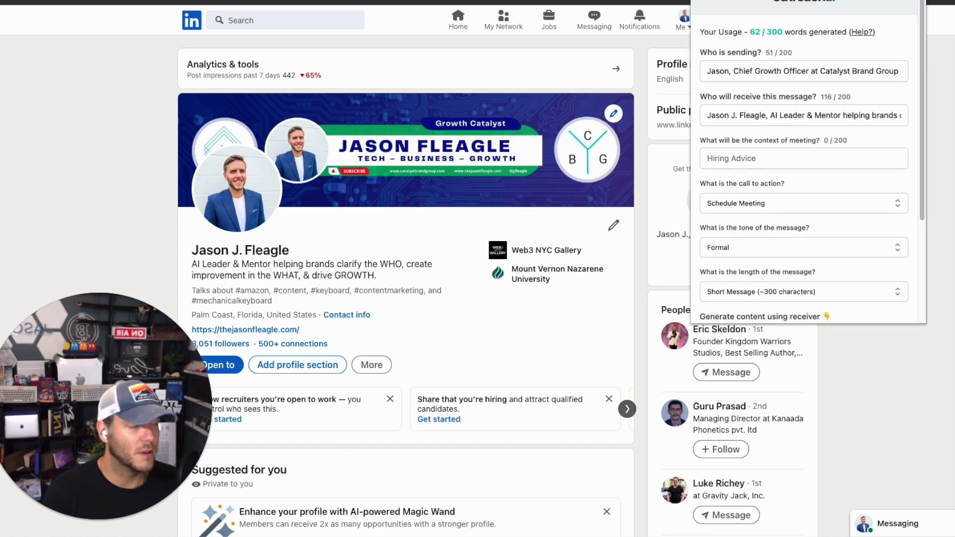
Review the pre-filled sender and receiver descriptions in the outreach form.
triple_click(757, 71)
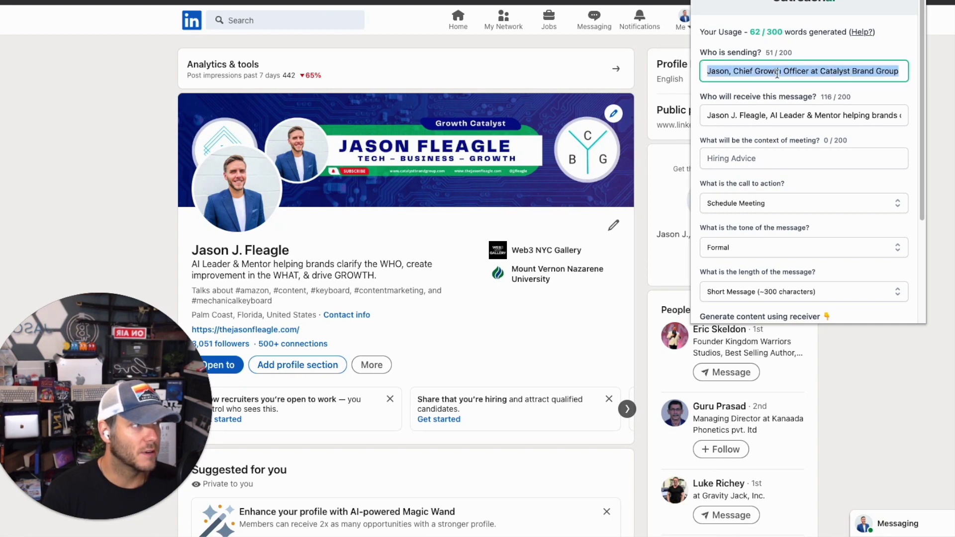
click(758, 72)
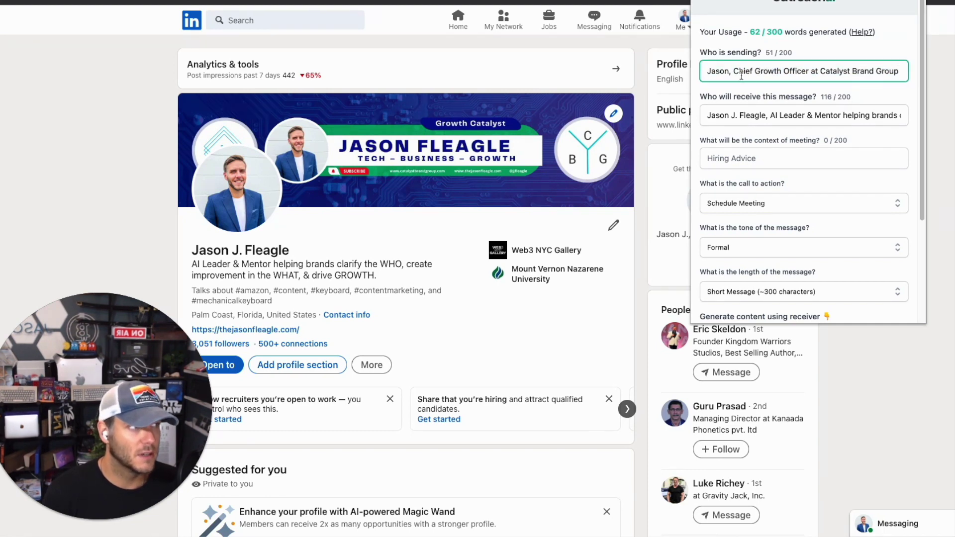
drag(719, 71, 768, 70)
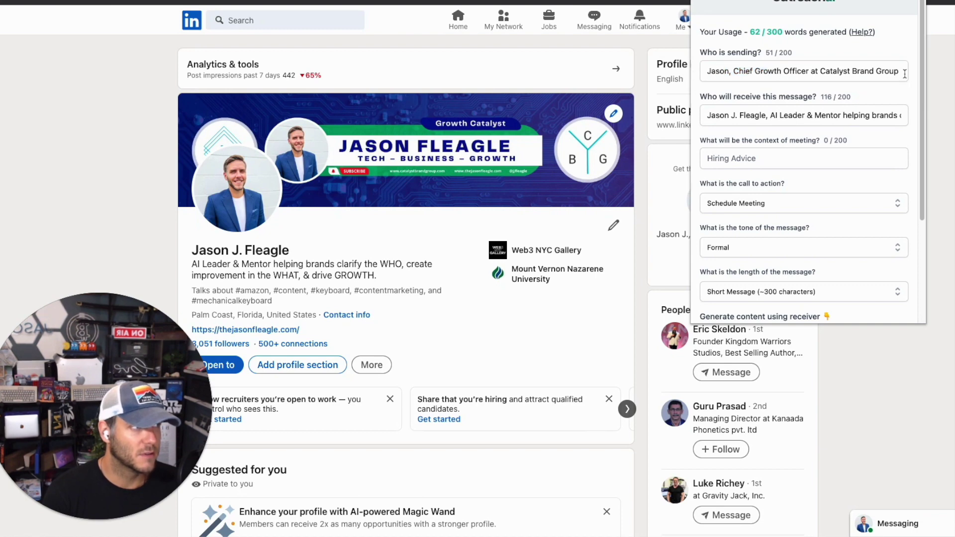
scroll(872, 72, down, 1)
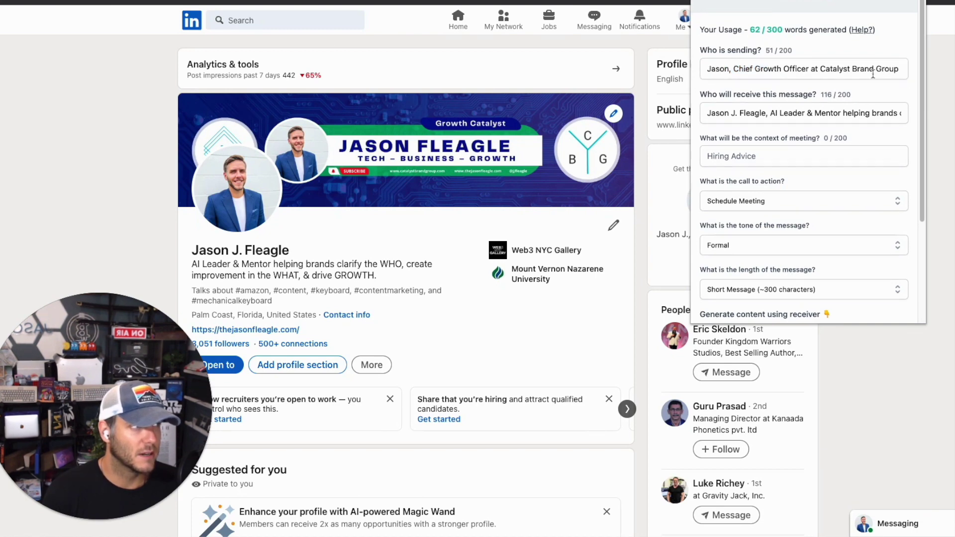
click(724, 112)
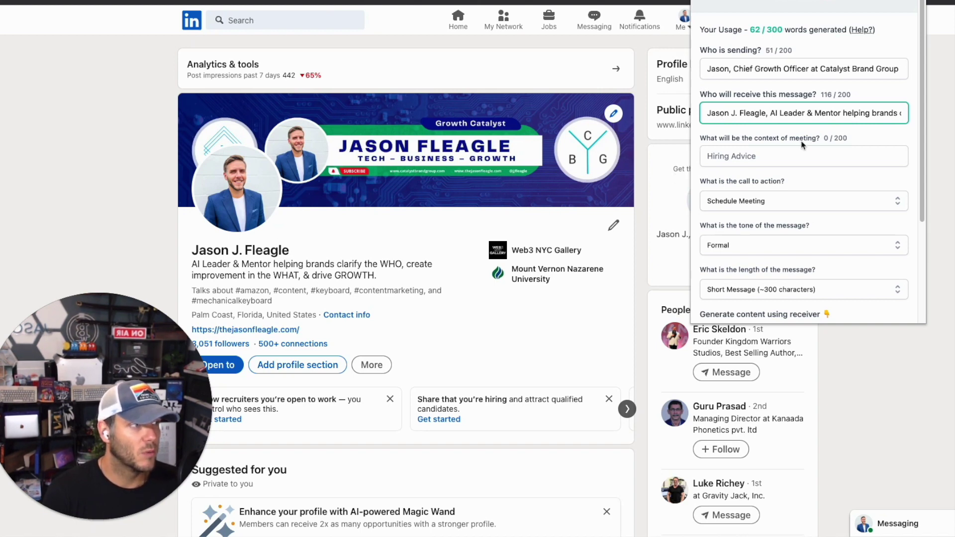
Enter the call-scheduling meeting context, set the tone to Funny, and generate content.
click(795, 152)
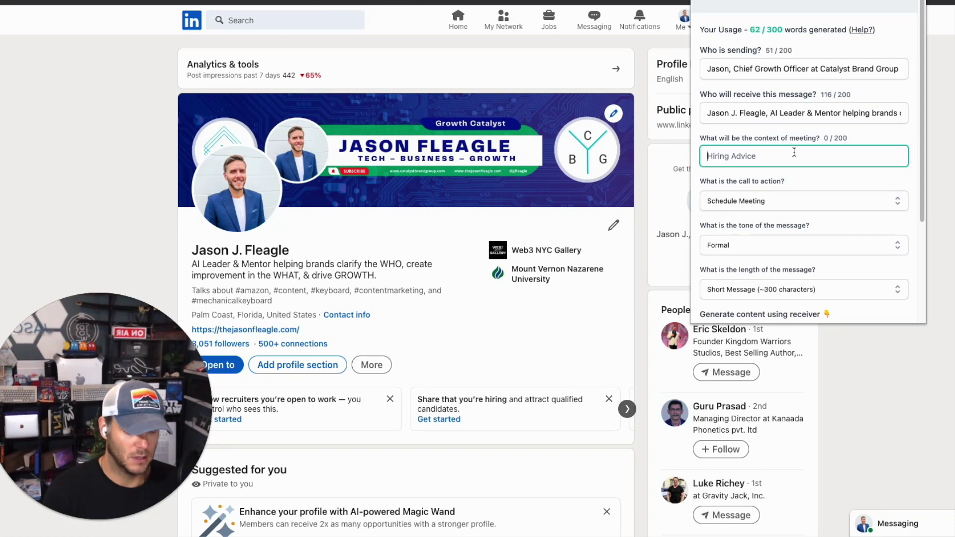
text(Like to schedu)
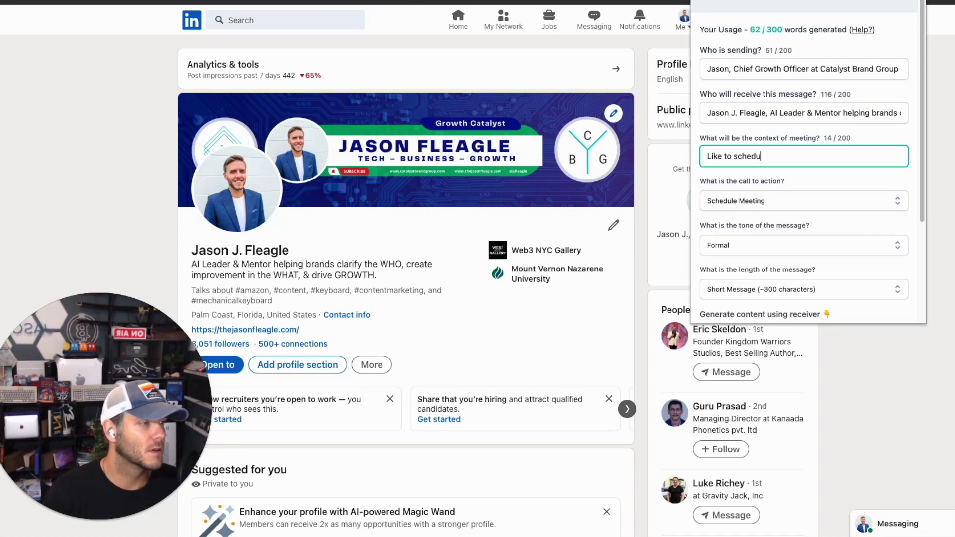
text(le a call w)
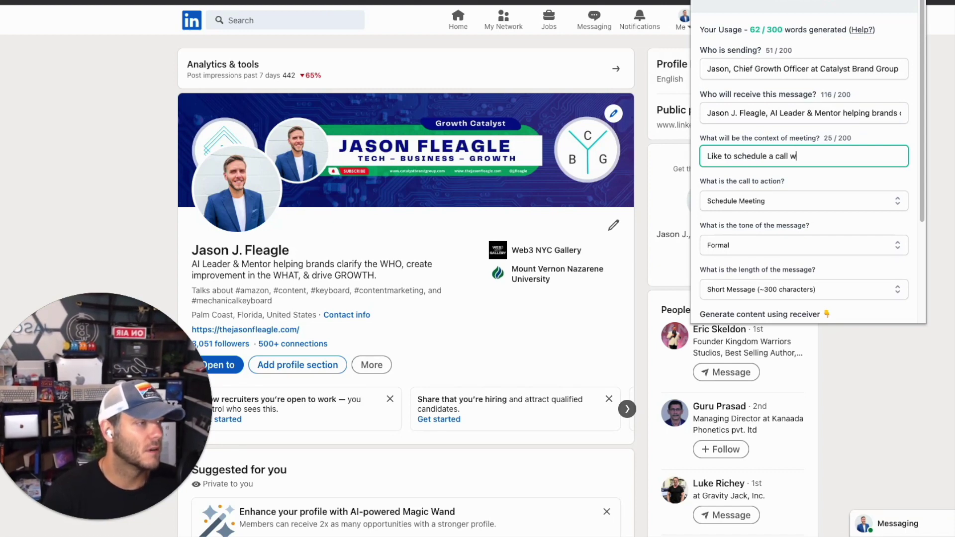
text(ith you)
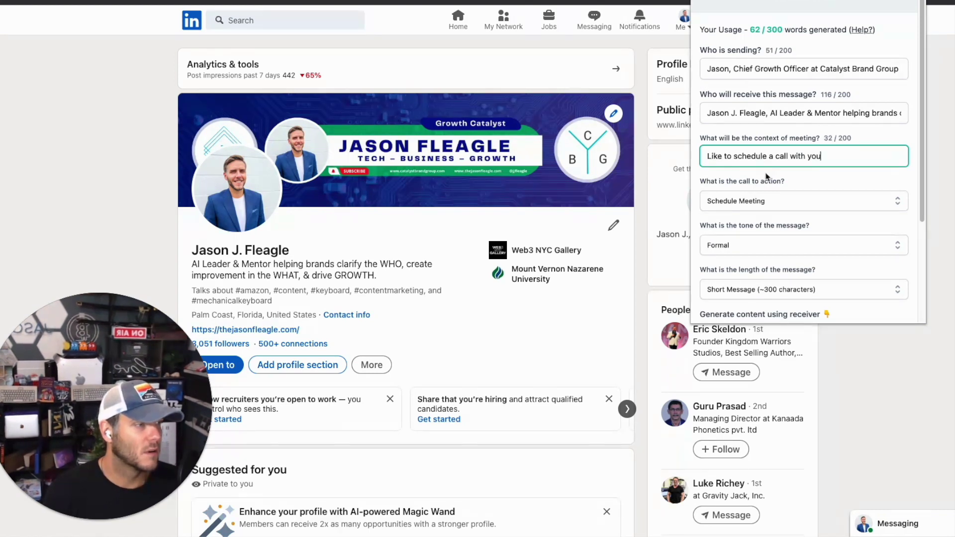
scroll(766, 175, down, 1)
scroll(765, 179, down, 1)
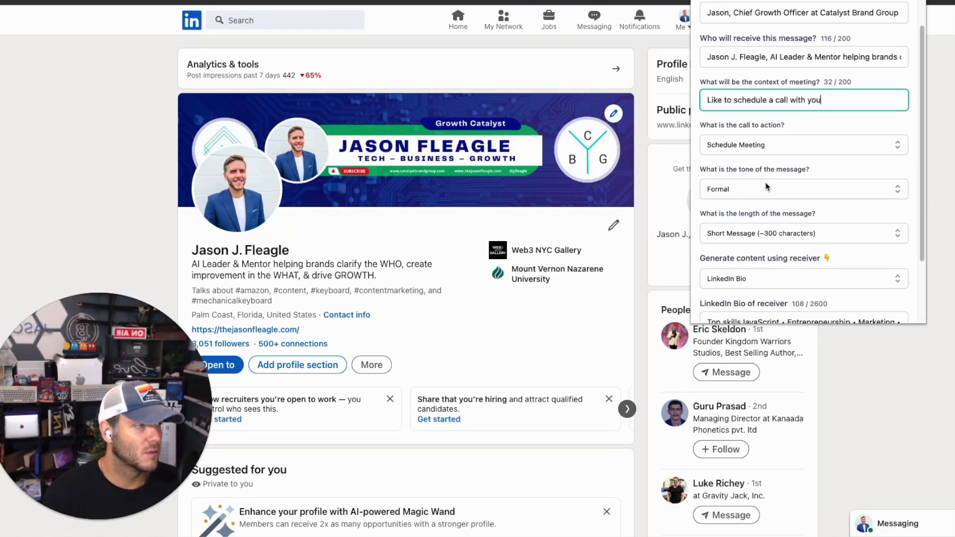
click(762, 196)
click(761, 255)
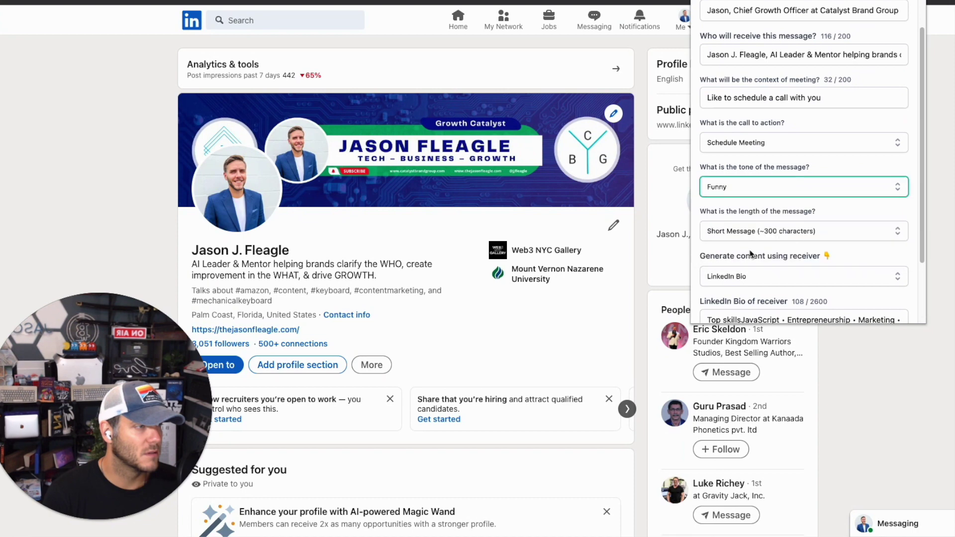
scroll(885, 190, down, 1)
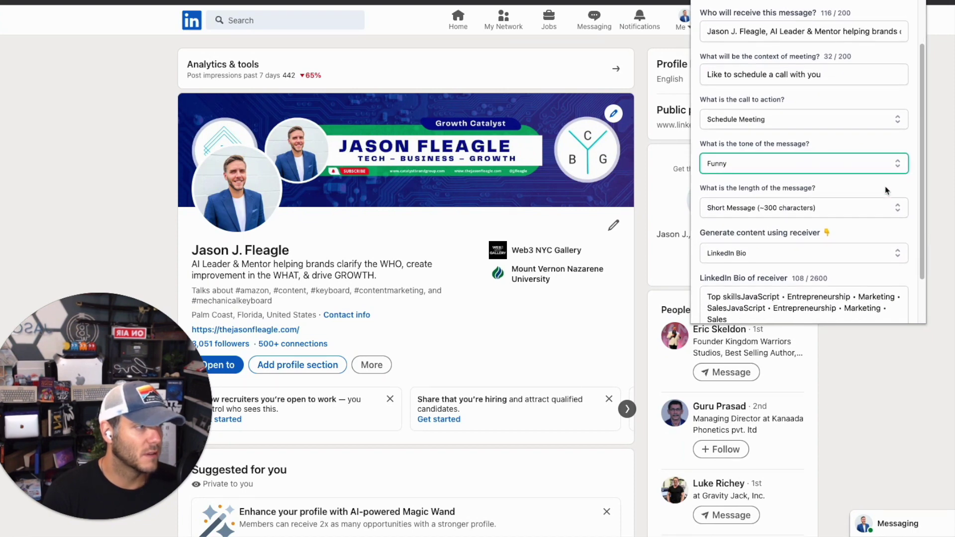
scroll(885, 188, down, 1)
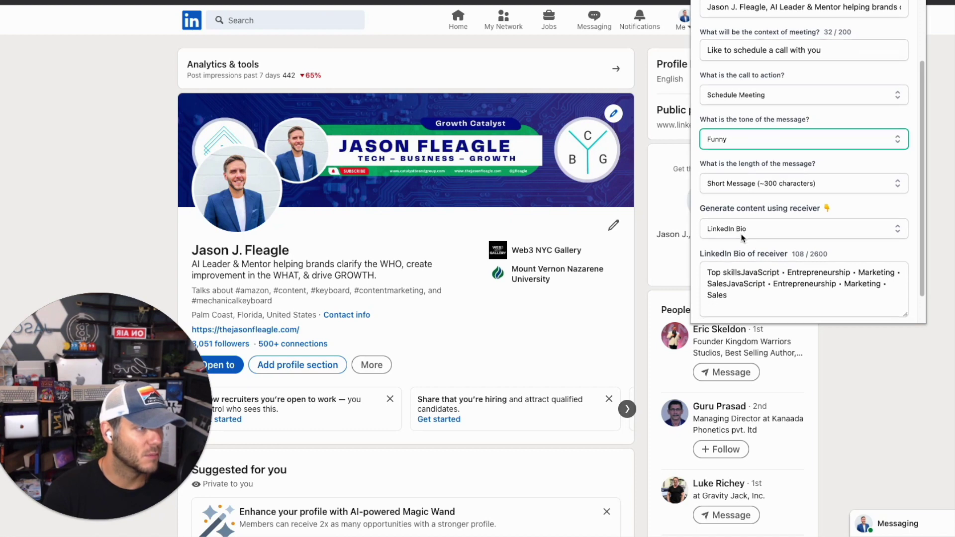
scroll(821, 224, down, 2)
click(857, 306)
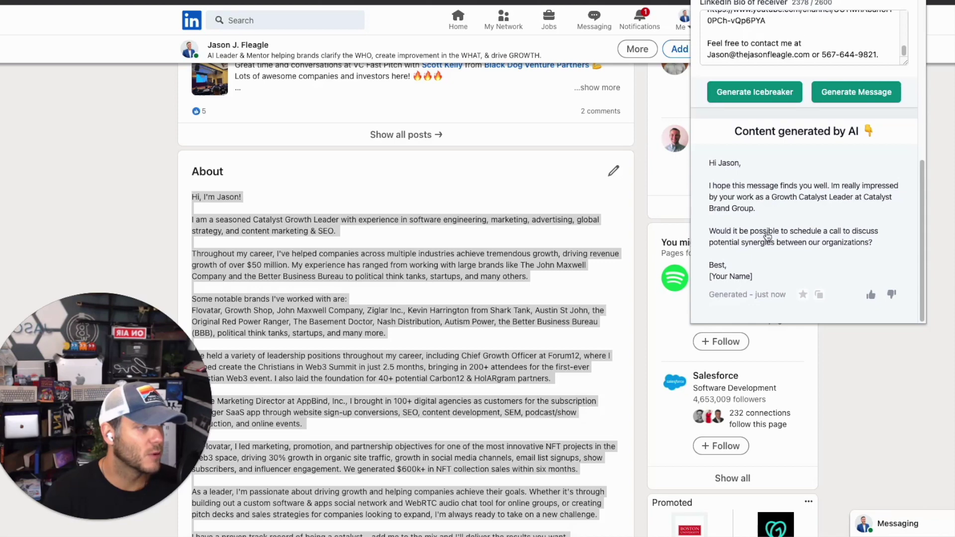
Give thumbs-down feedback on the formal call-proposal message.
click(893, 296)
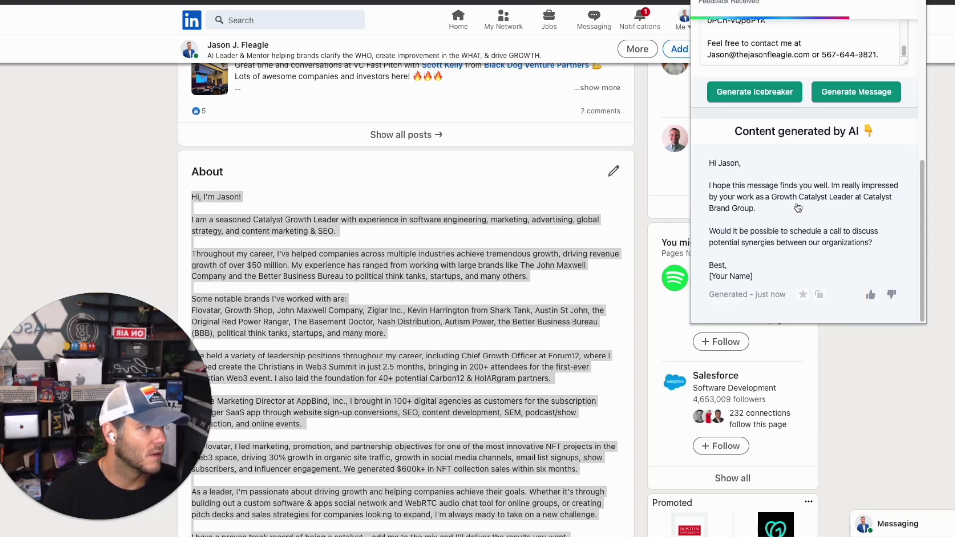
scroll(797, 208, up, 2)
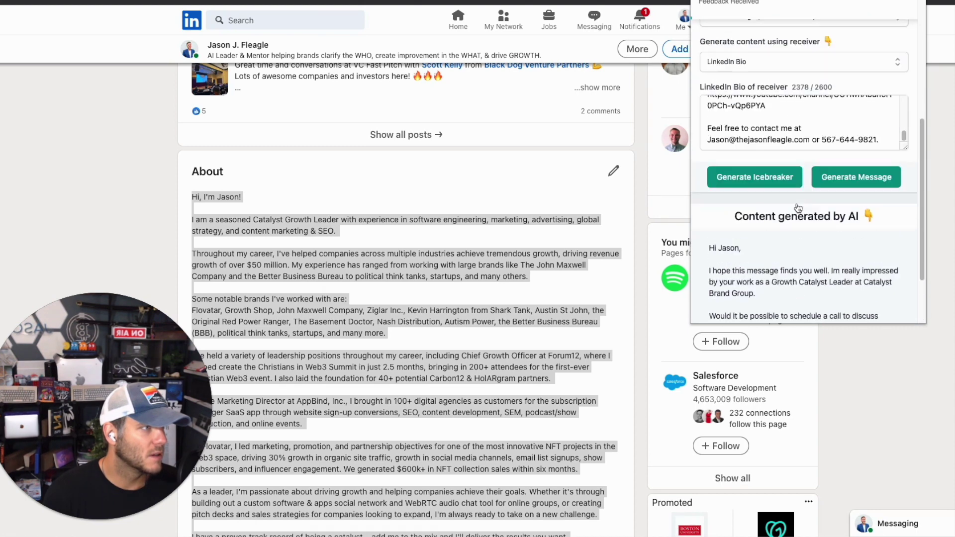
scroll(798, 208, up, 1)
Generate a one-line icebreaker for Jason alongside the call-request draft.
click(865, 208)
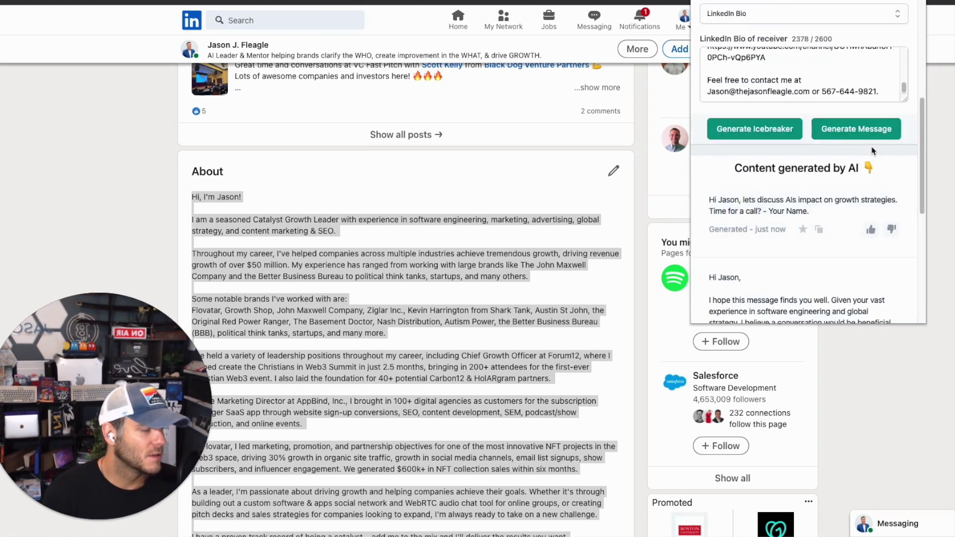
scroll(820, 187, down, 2)
scroll(746, 173, down, 1)
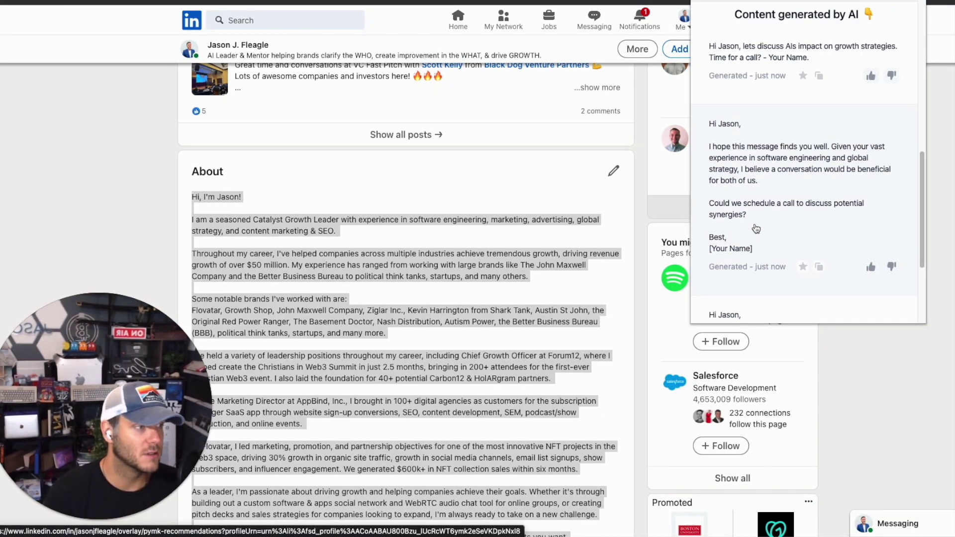
scroll(755, 227, up, 2)
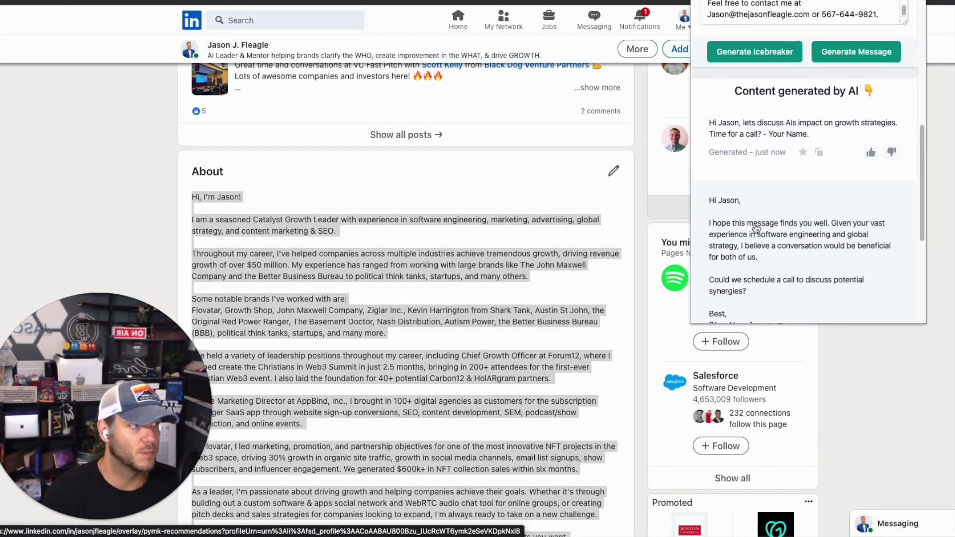
scroll(755, 228, up, 1)
scroll(755, 228, up, 1)
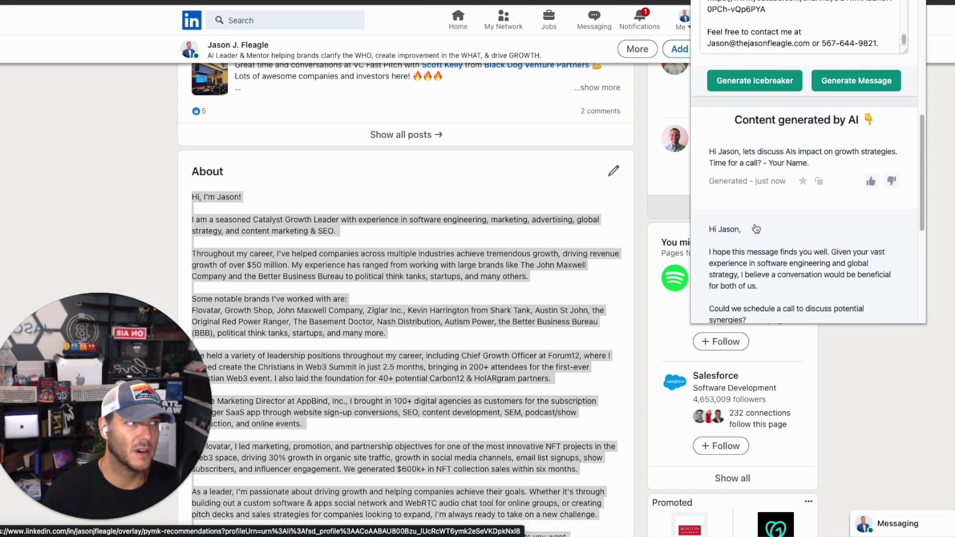
scroll(755, 227, up, 1)
scroll(754, 227, up, 1)
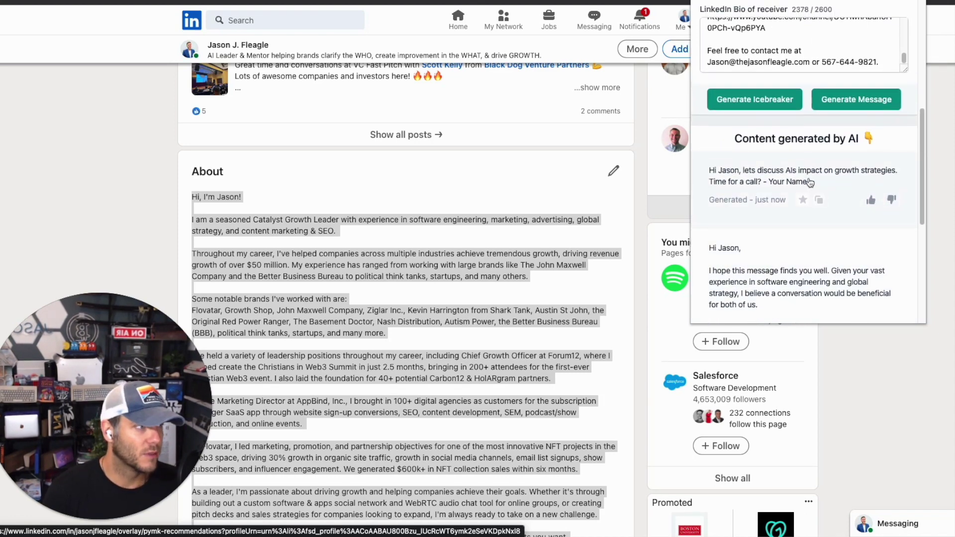
Generate one more icebreaker for Jason, then close the OutreachAI panel with Esc.
click(781, 104)
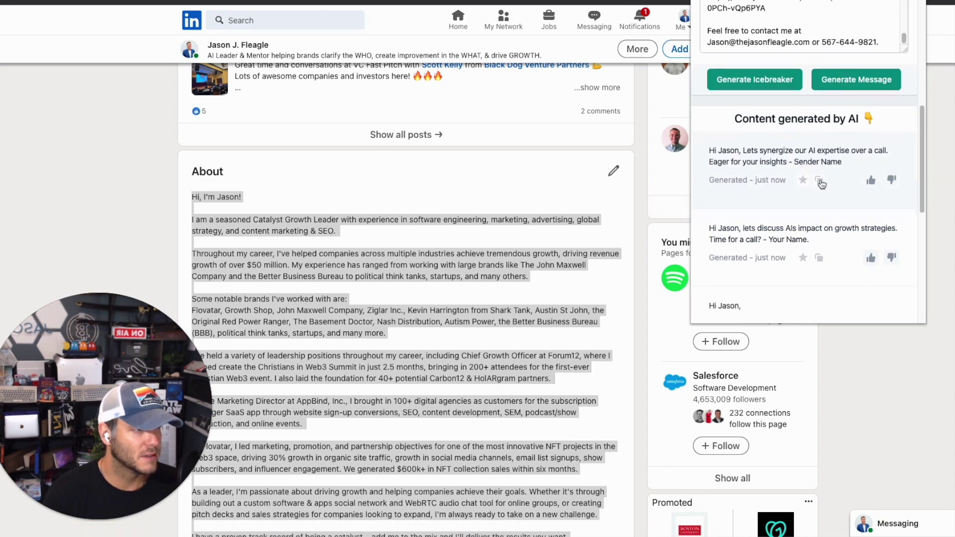
scroll(821, 184, down, 1)
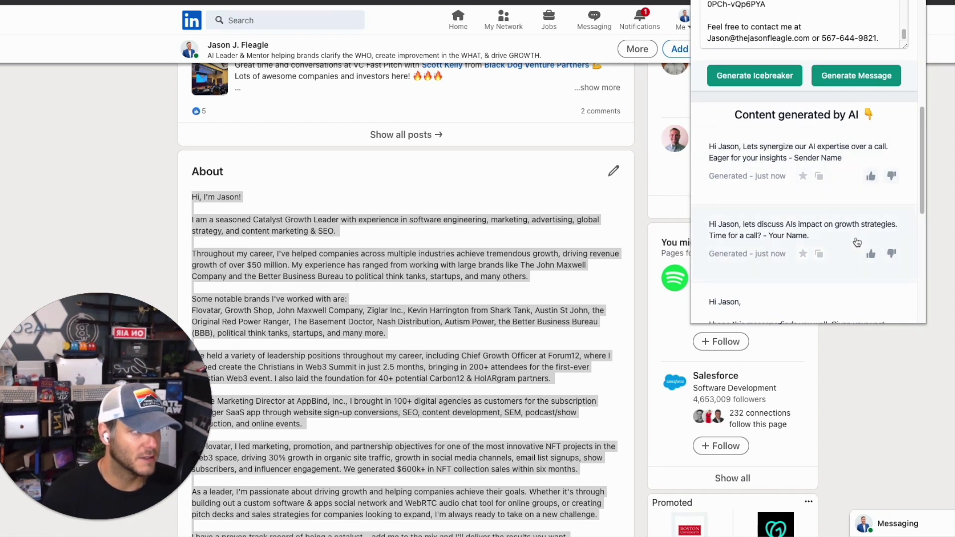
scroll(856, 243, up, 3)
scroll(857, 246, up, 2)
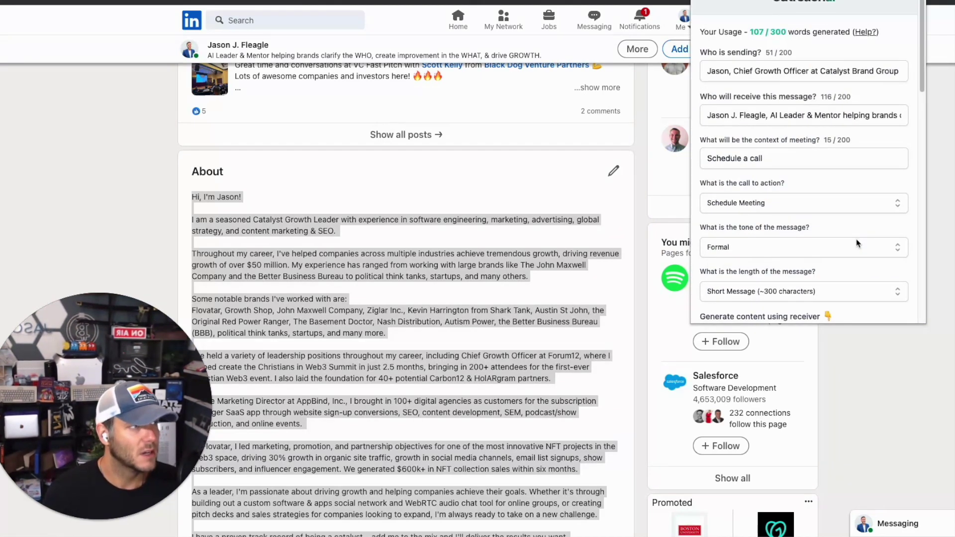
key(Escape)
scroll(865, 187, up, 5)
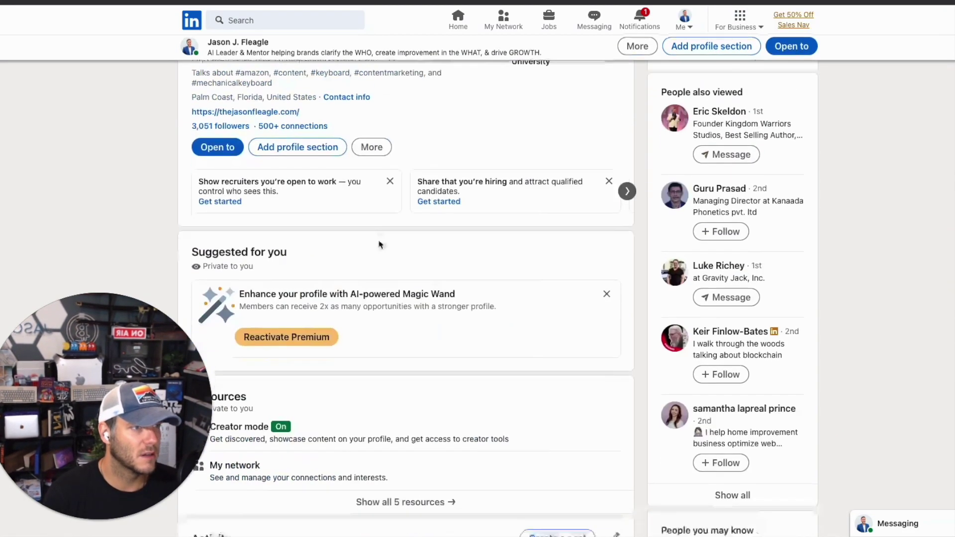
scroll(380, 246, up, 5)
click(253, 21)
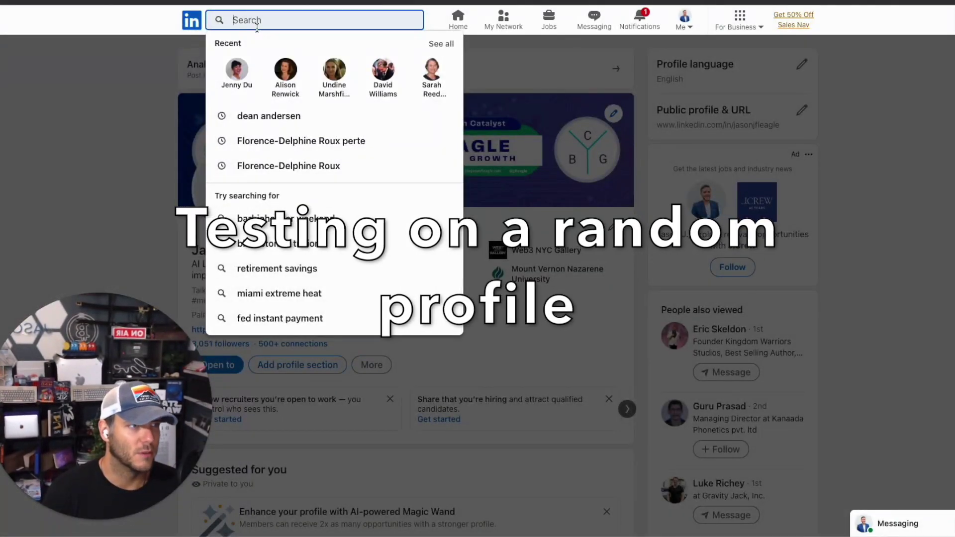
click(285, 75)
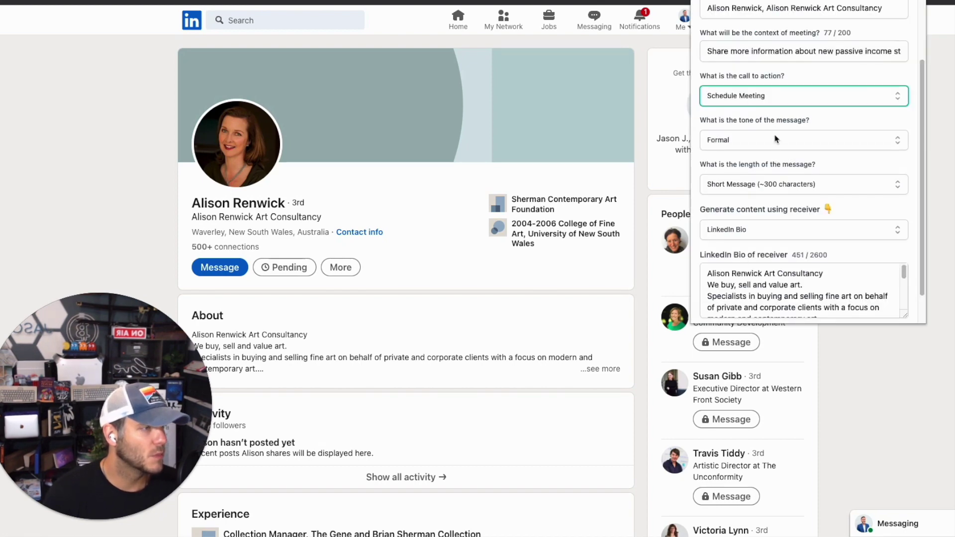
click(776, 140)
click(757, 193)
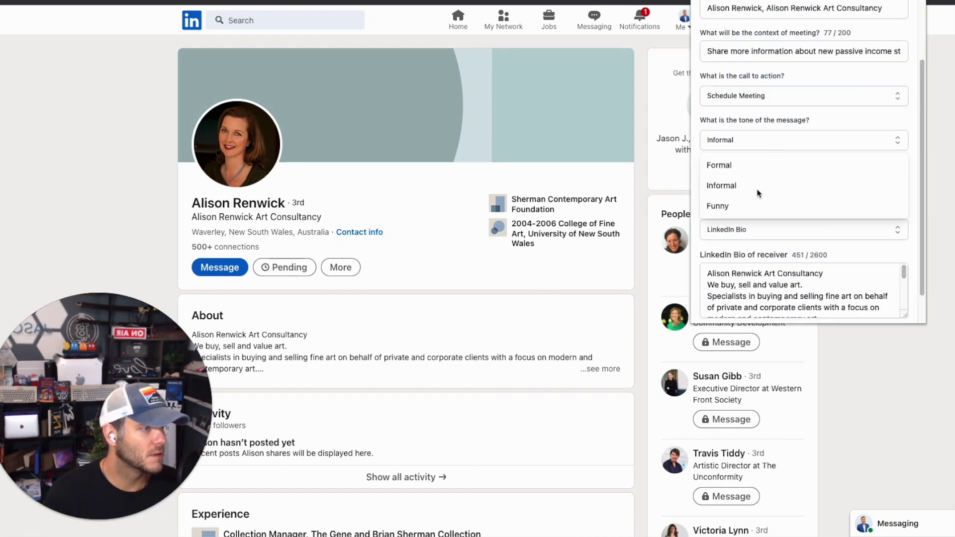
click(836, 178)
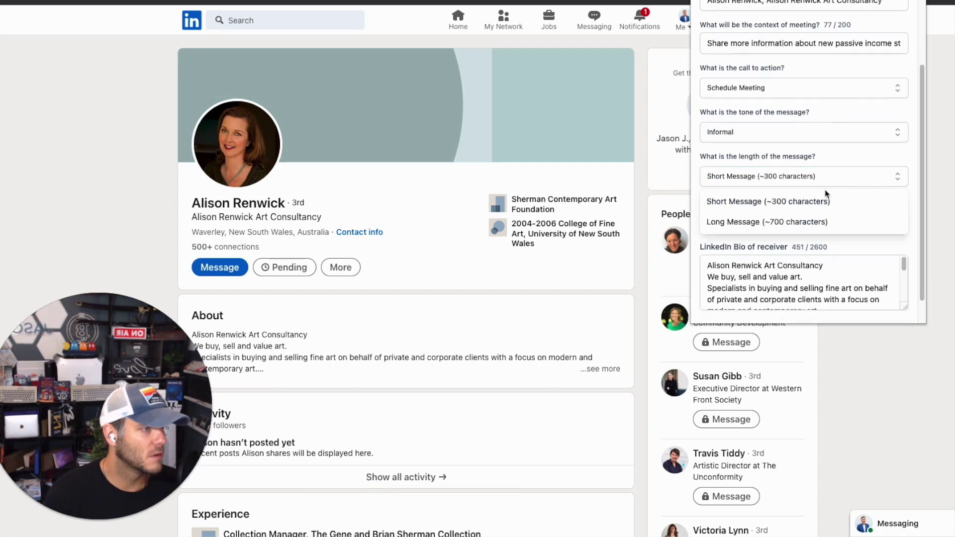
click(791, 233)
scroll(849, 129, down, 1)
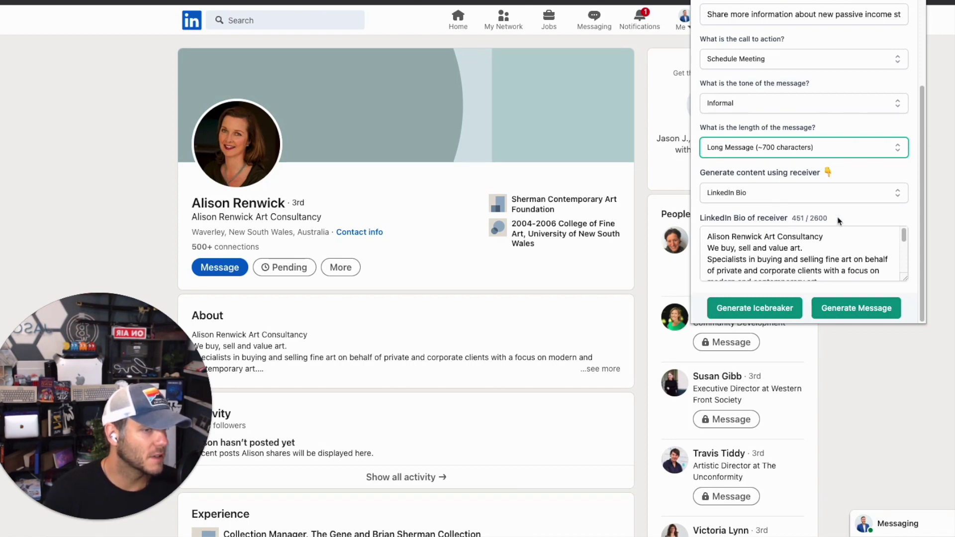
Generate Alison's long informal message and a one-line icebreaker about digital art displays.
click(881, 309)
scroll(905, 246, down, 3)
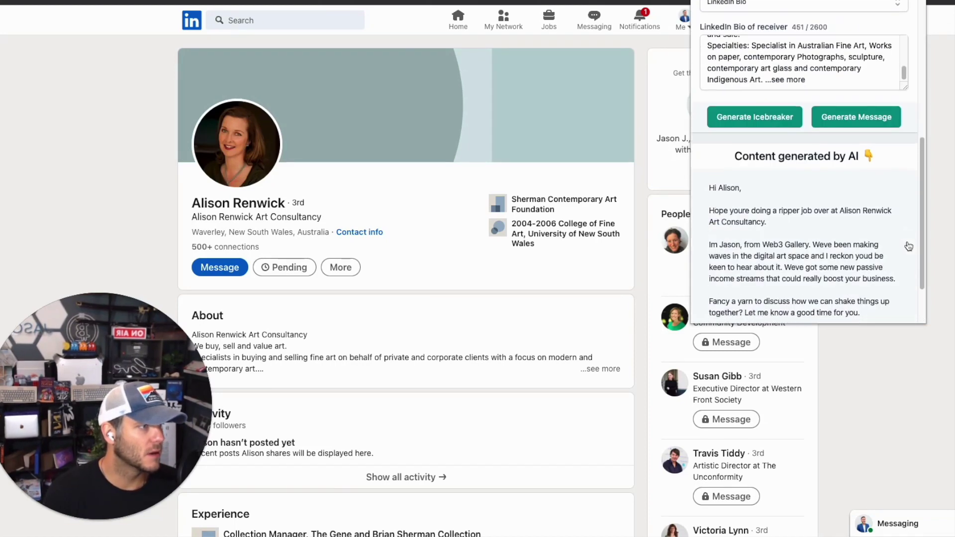
scroll(908, 246, down, 2)
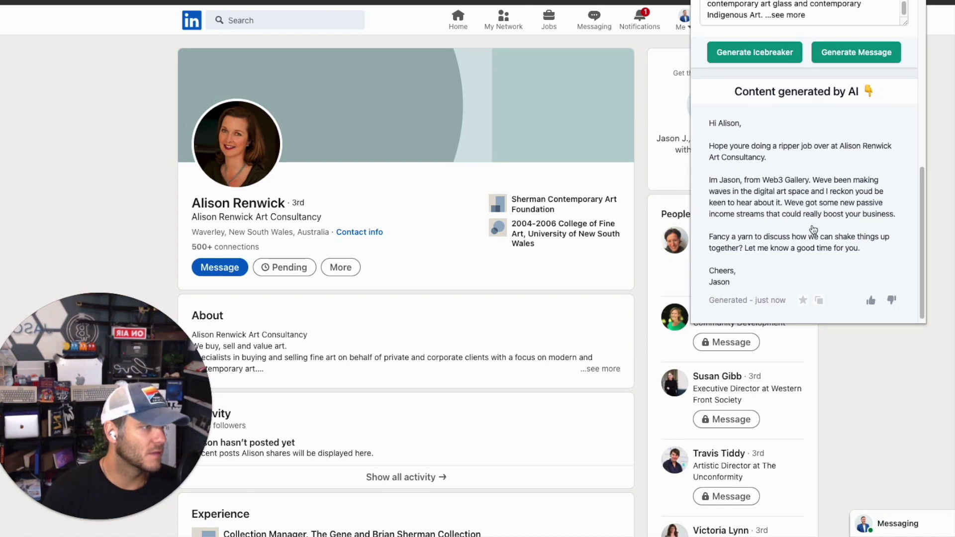
scroll(814, 229, down, 1)
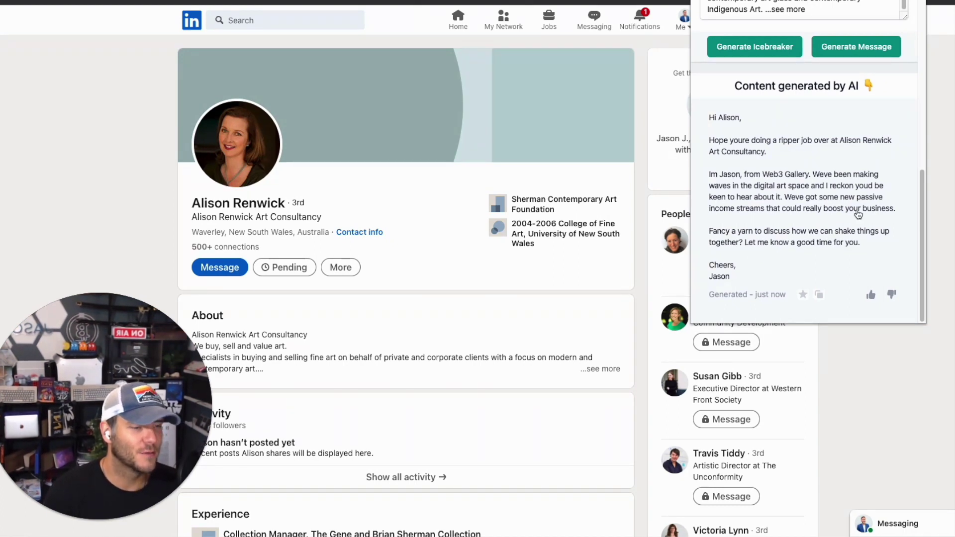
scroll(857, 213, up, 4)
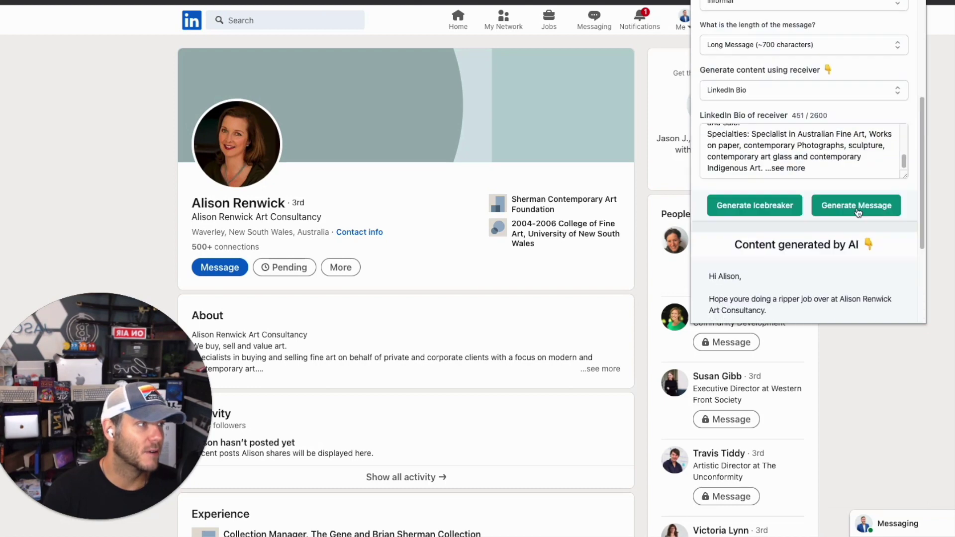
scroll(821, 224, up, 3)
scroll(783, 246, down, 2)
click(759, 246)
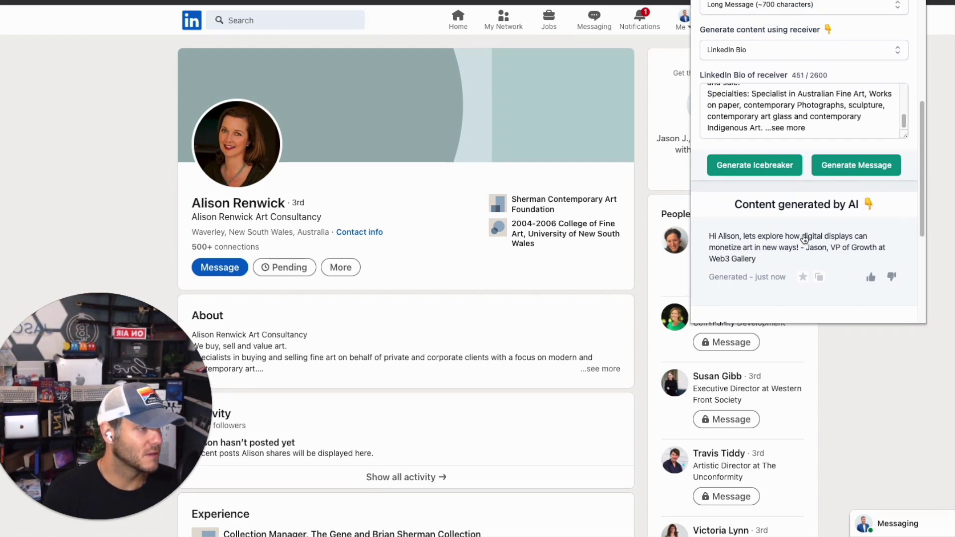
scroll(804, 239, up, 3)
scroll(804, 239, up, 5)
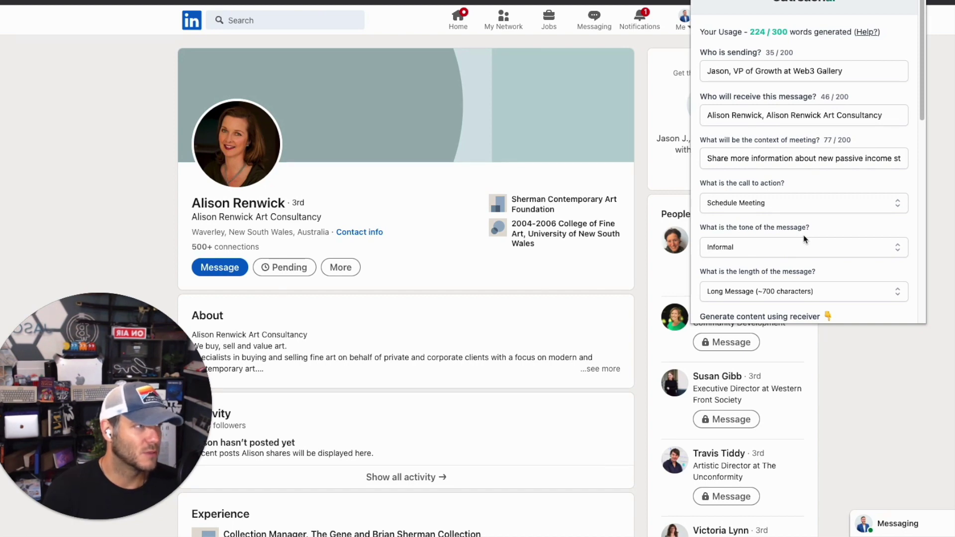
scroll(804, 239, down, 5)
scroll(820, 213, down, 5)
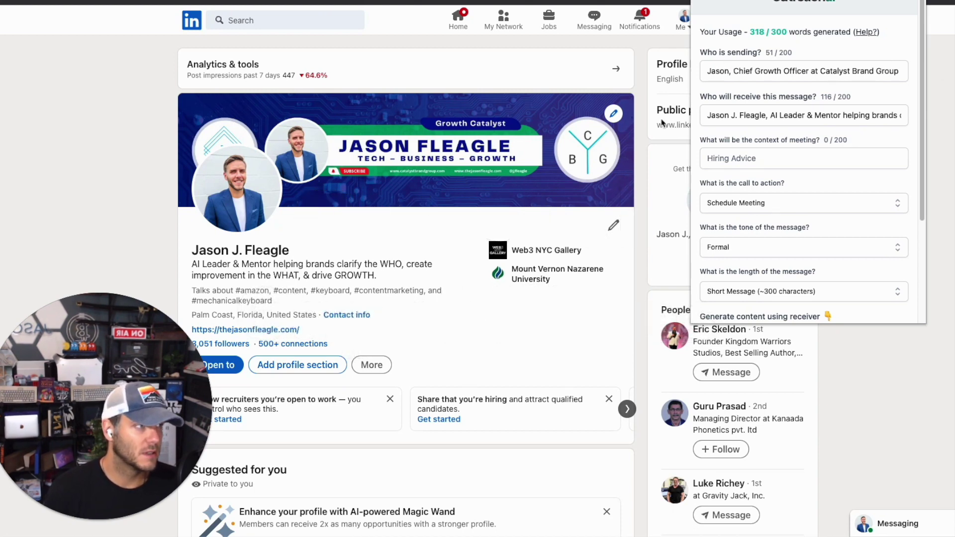
scroll(813, 123, down, 1)
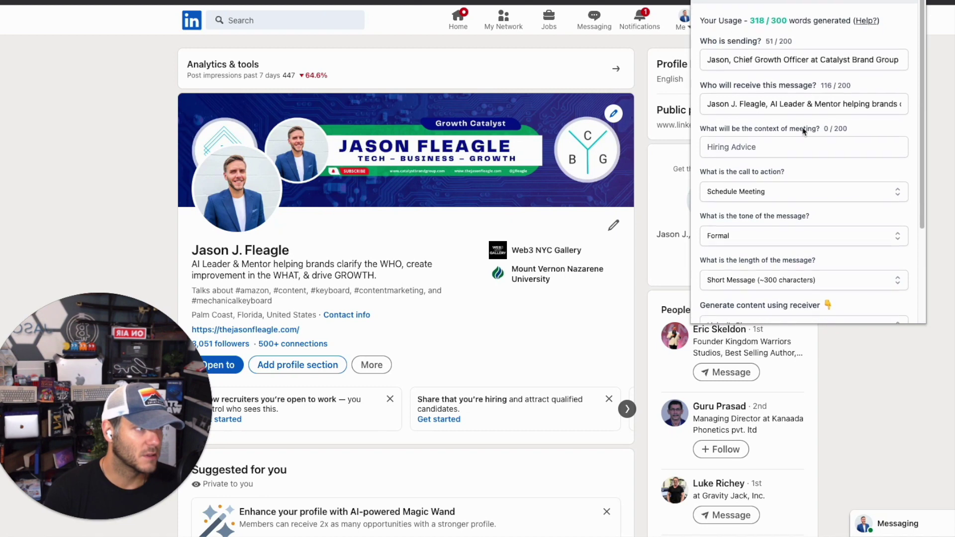
On Jason Fleagle's form, focus the meeting context and review call-to-action options, keeping Schedule Meeting.
click(756, 148)
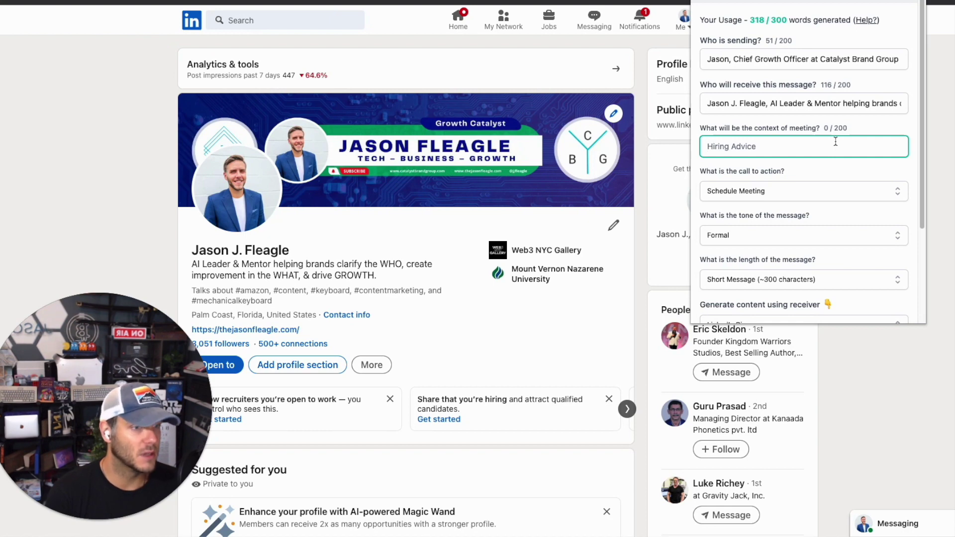
scroll(835, 142, down, 1)
click(827, 132)
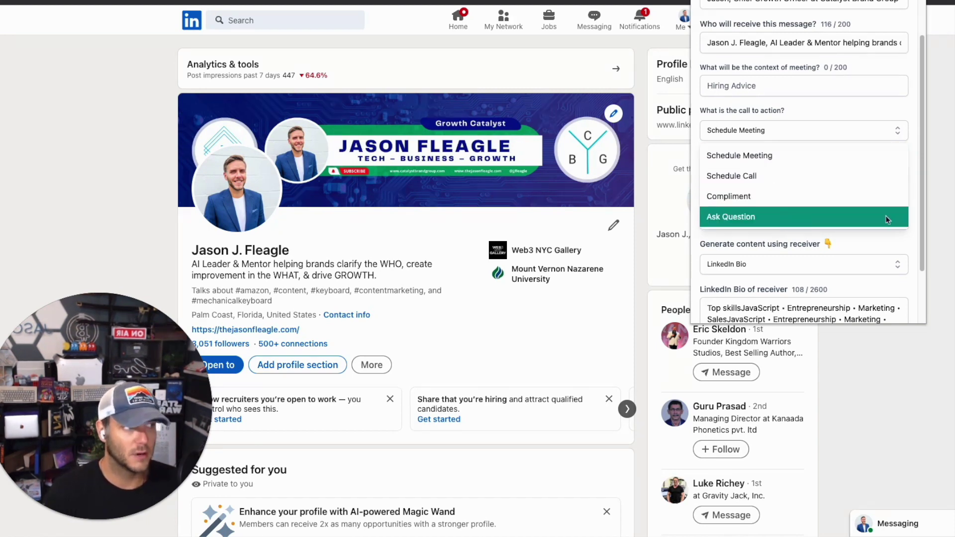
click(901, 243)
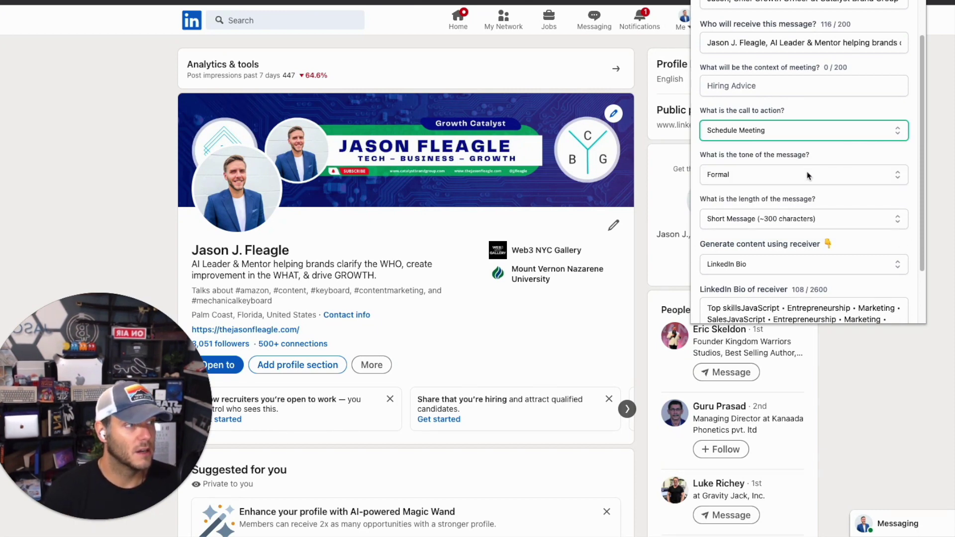
Set the call to action to Compliment and keep the Formal tone.
click(807, 139)
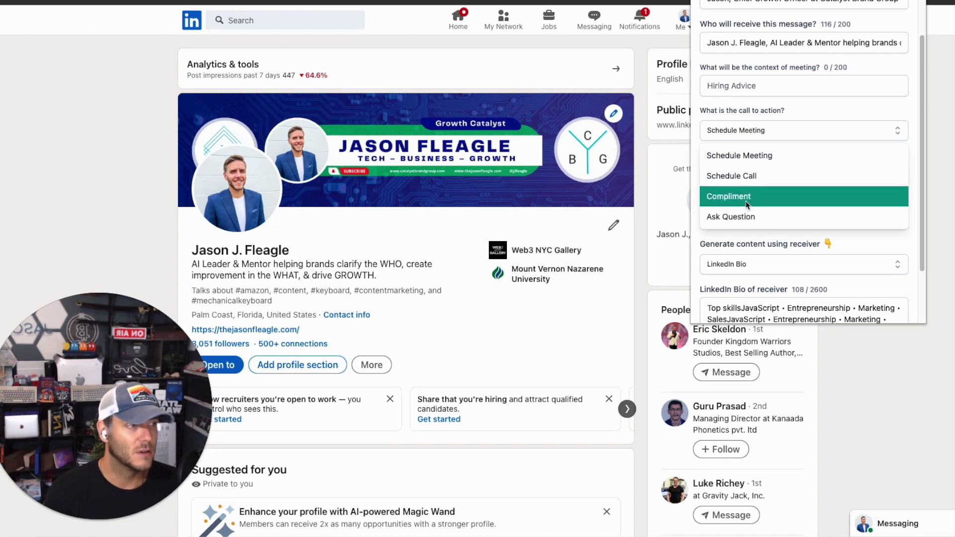
click(747, 198)
click(752, 176)
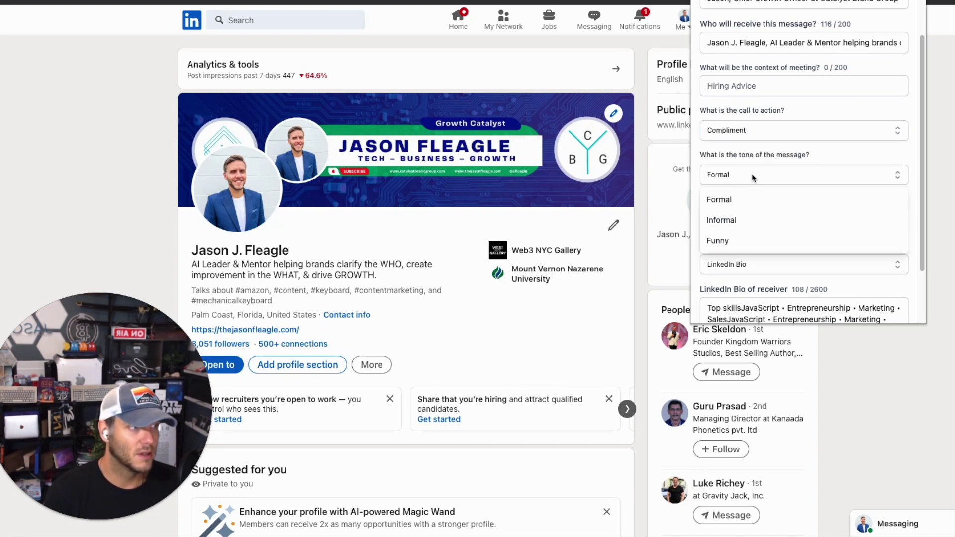
click(753, 240)
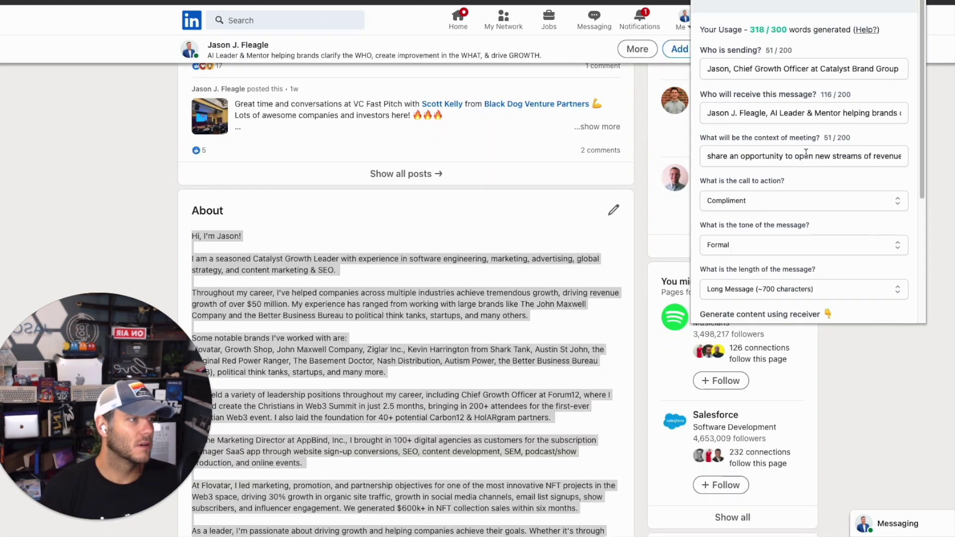
Edit the meeting context, keep Compliment and LinkedIn Bio as source, then close the panel.
click(816, 156)
scroll(820, 112, down, 2)
scroll(822, 88, down, 1)
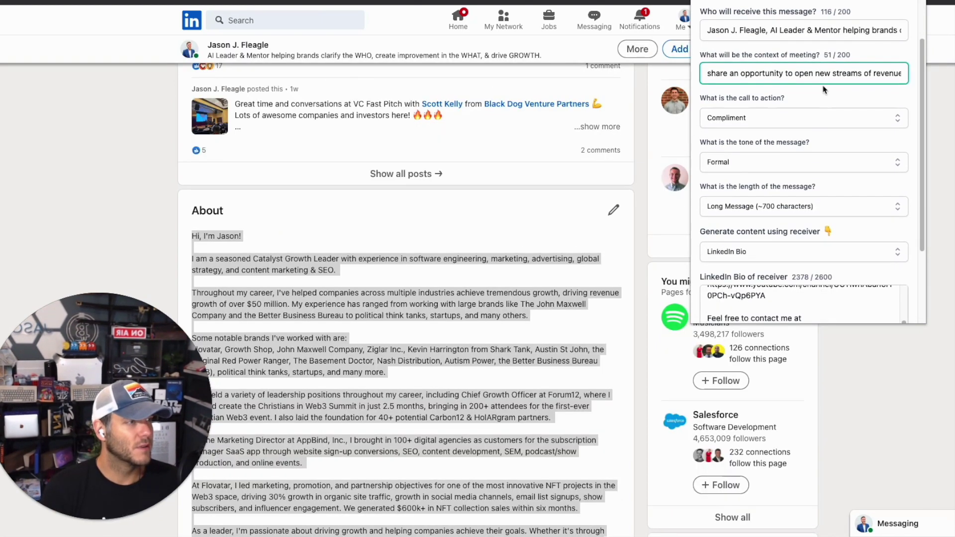
click(769, 118)
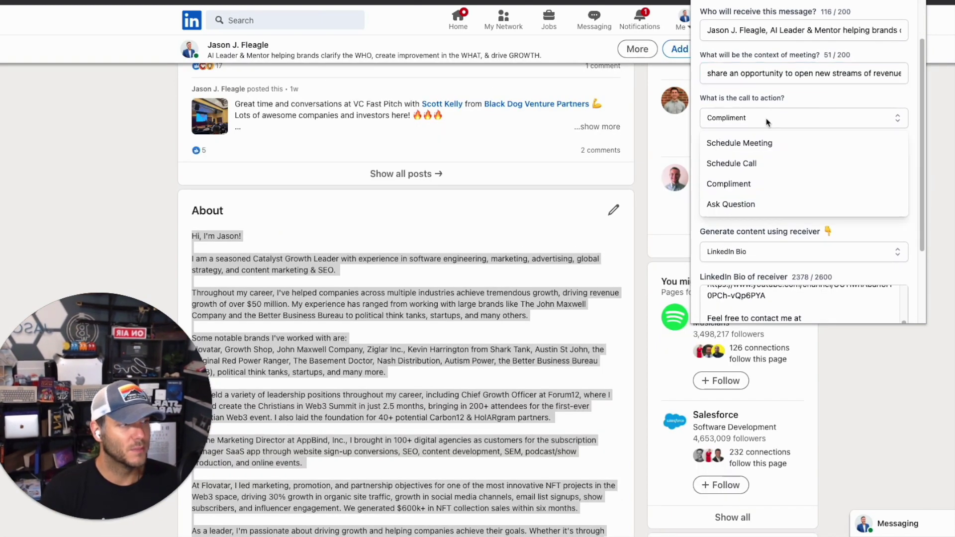
click(902, 242)
scroll(843, 234, down, 1)
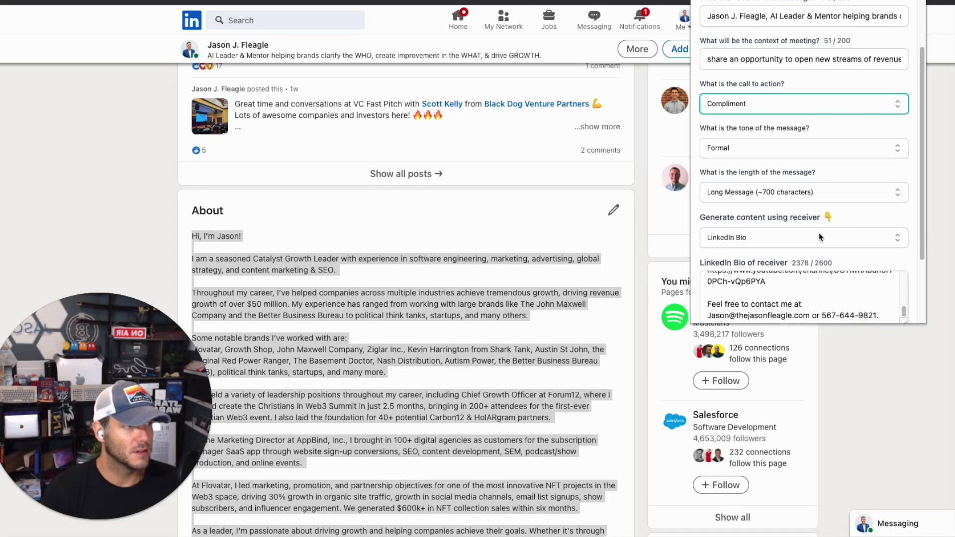
click(796, 238)
scroll(794, 247, down, 2)
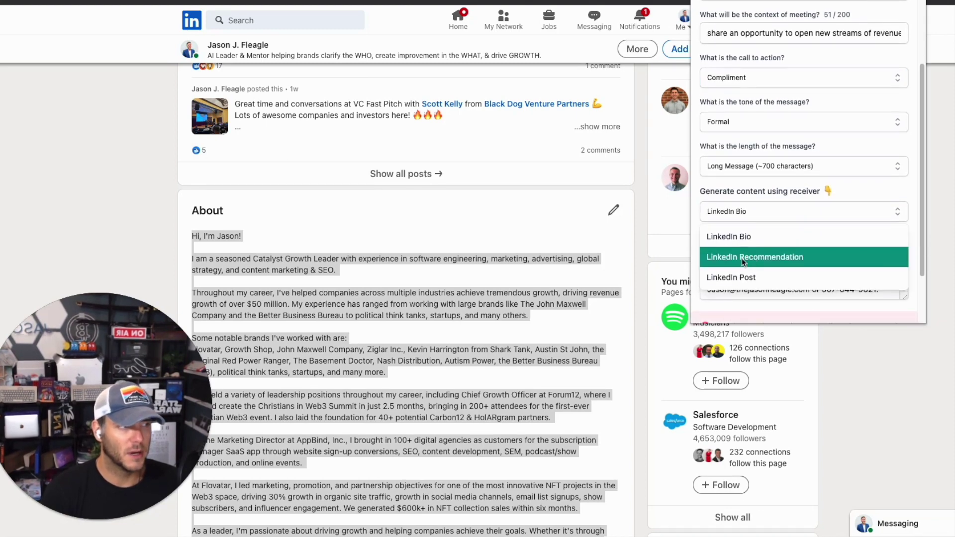
click(781, 234)
scroll(775, 246, down, 4)
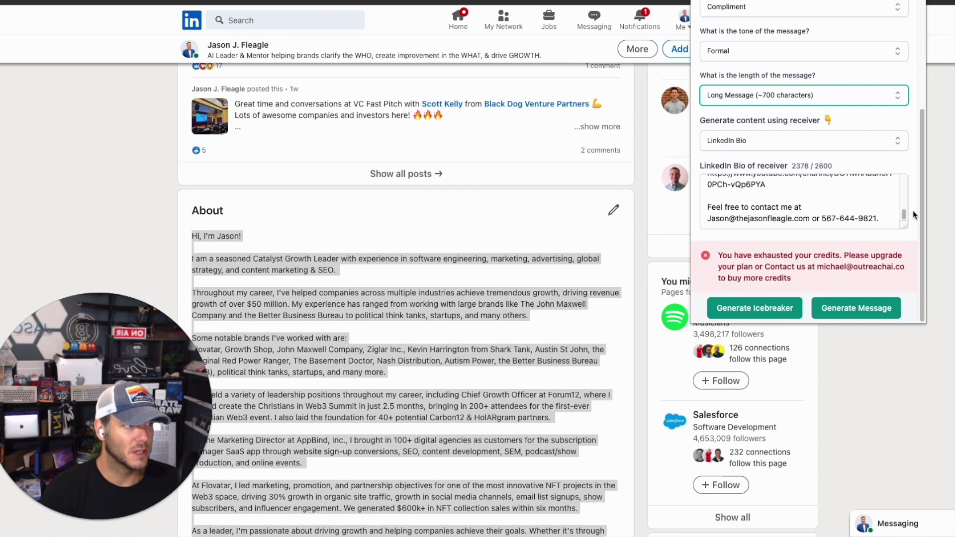
scroll(769, 257, up, 10)
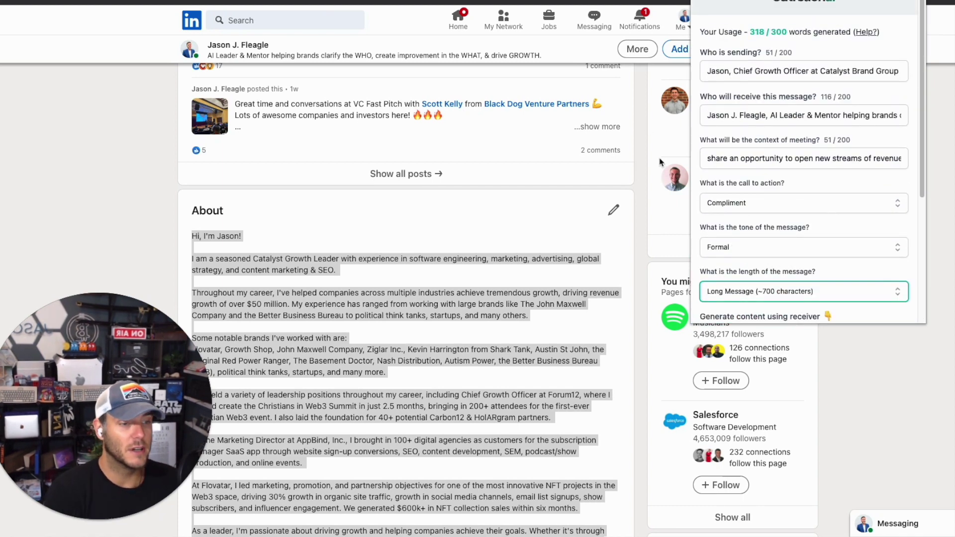
click(933, 88)
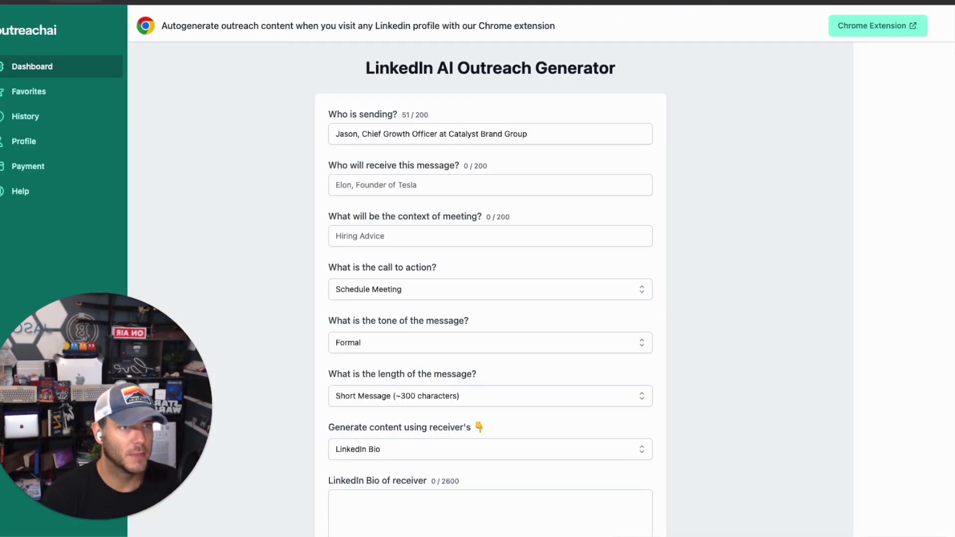
scroll(518, 227, down, 3)
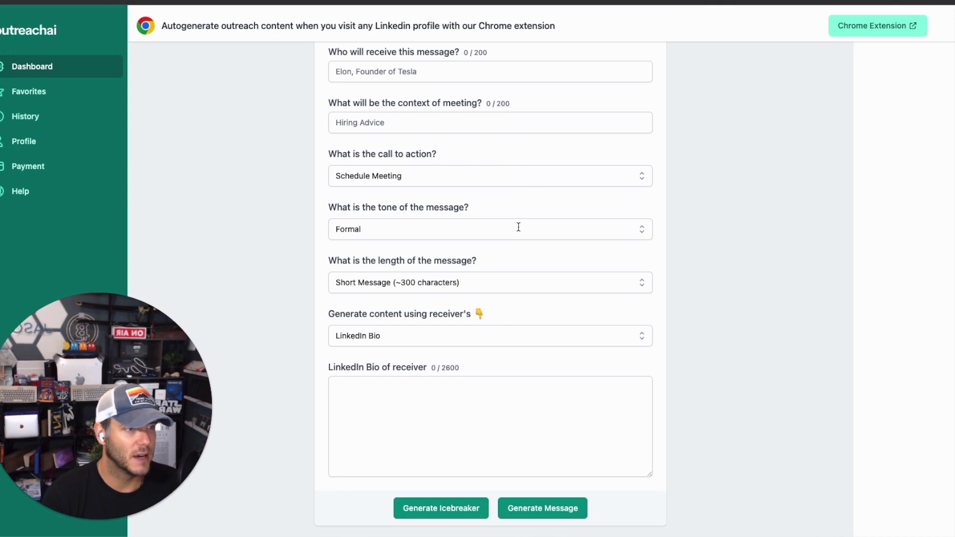
scroll(515, 351, up, 3)
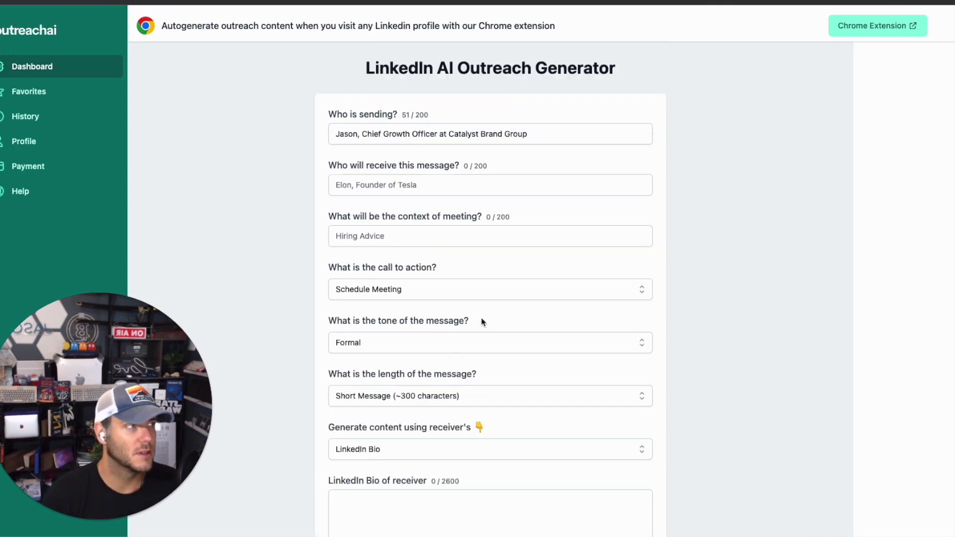
scroll(369, 234, down, 3)
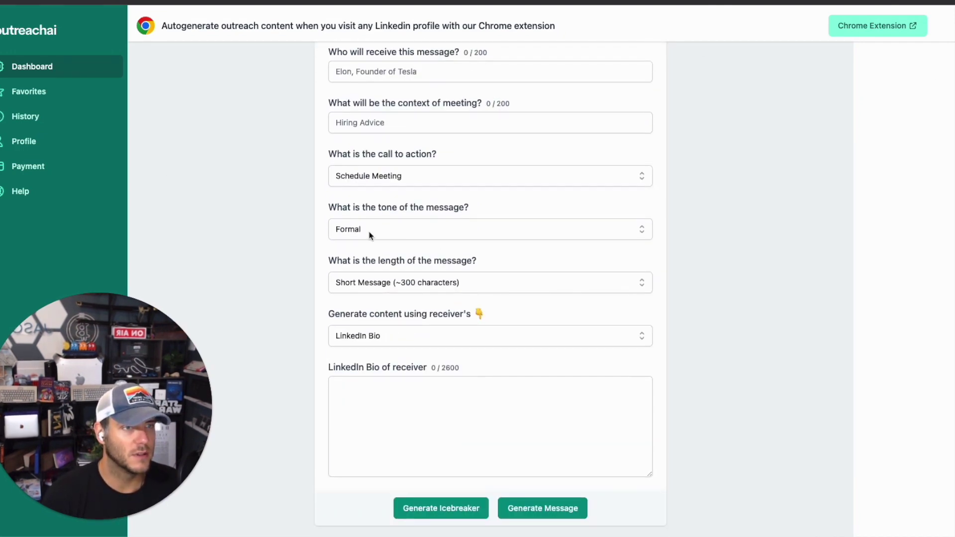
Open the dashboard History page listing Alison's casual meeting request and other generated messages.
click(29, 115)
scroll(562, 209, down, 2)
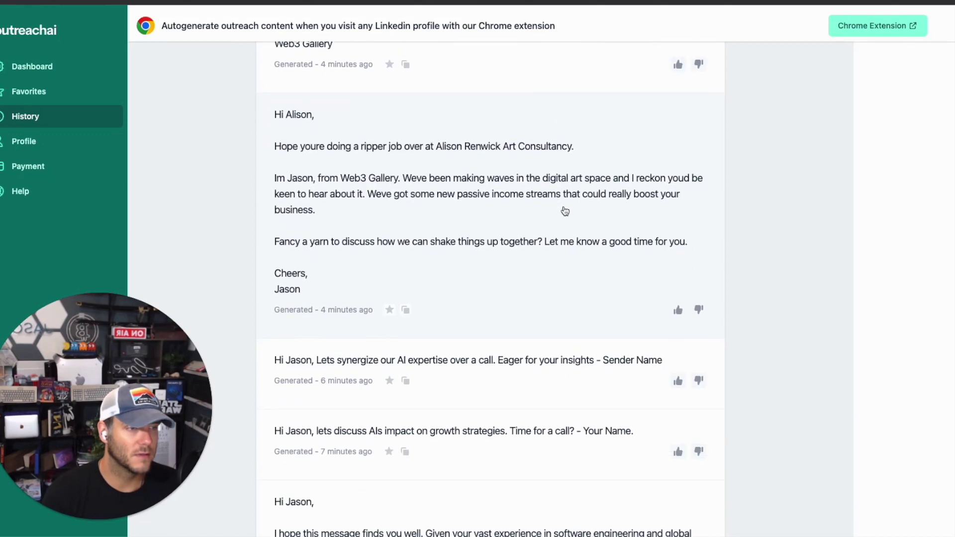
scroll(564, 211, up, 2)
scroll(565, 211, up, 1)
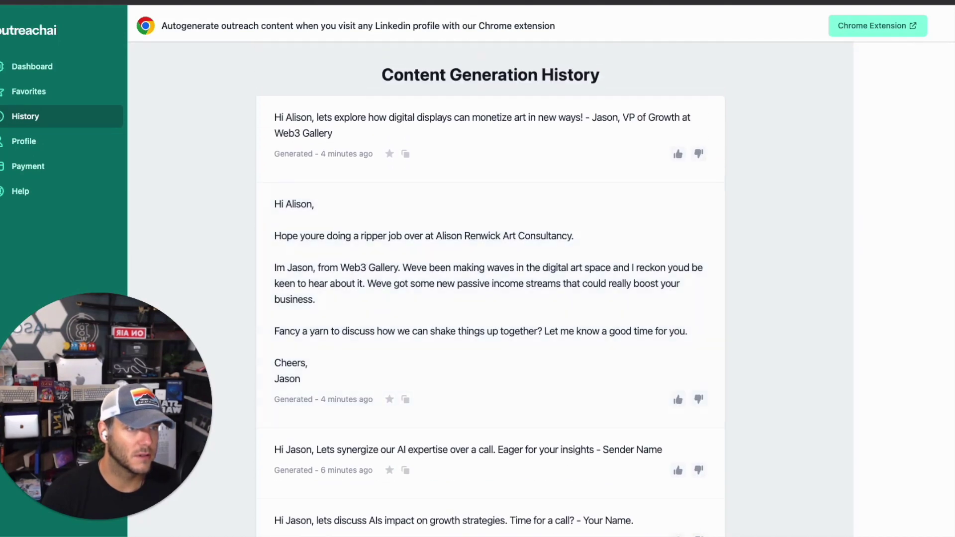
Open the dashboard Profile page showing Jason's name, job title and 318 of 300 words used.
click(24, 141)
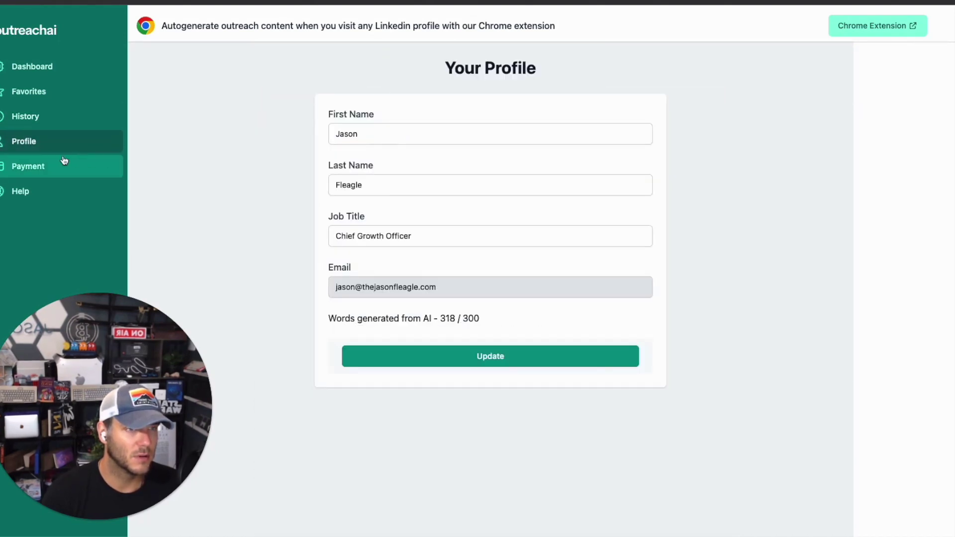